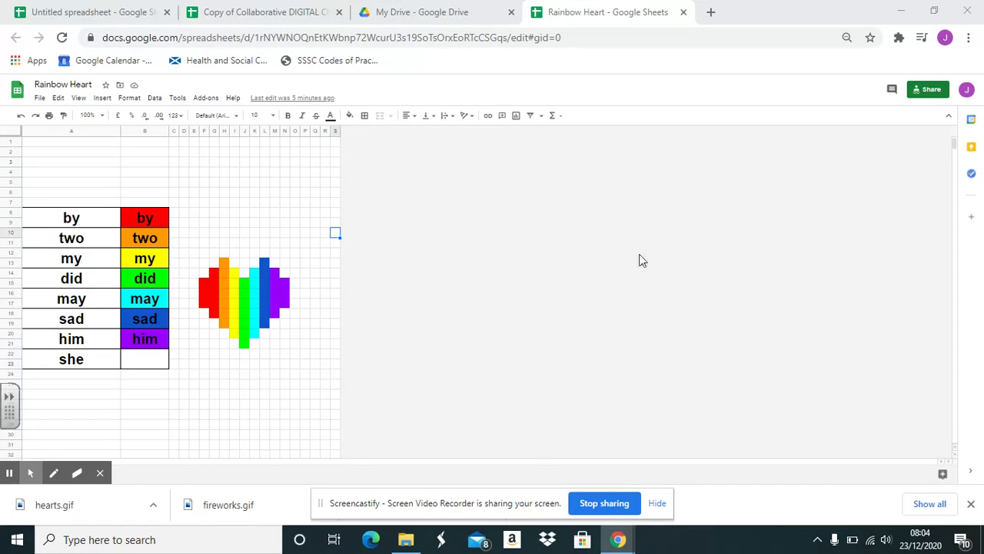
Step: Open Chrome's Extensions menu over the Rainbow Heart sheet
click(899, 38)
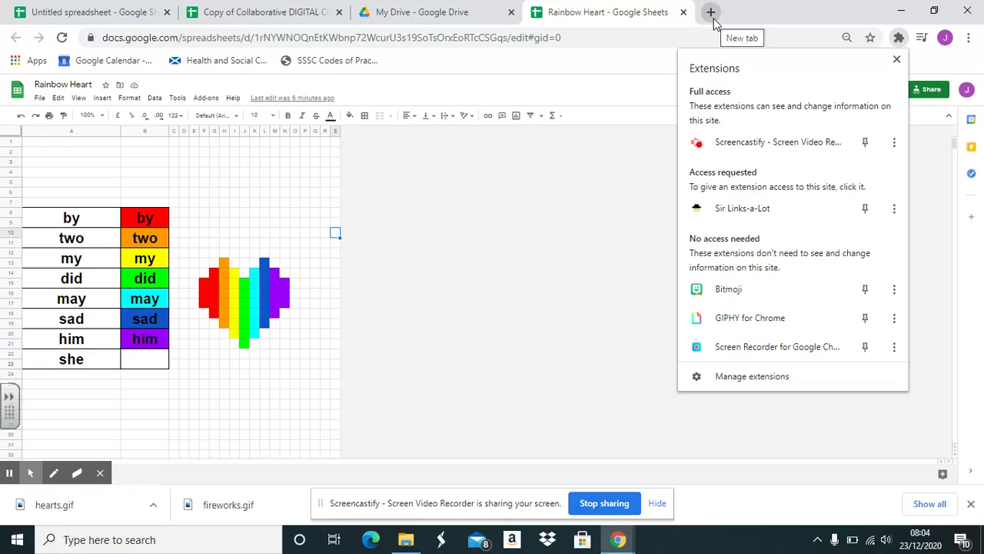
Step: Search GIPHY for Chrome for 'hearts' and browse the Stickers results
click(741, 319)
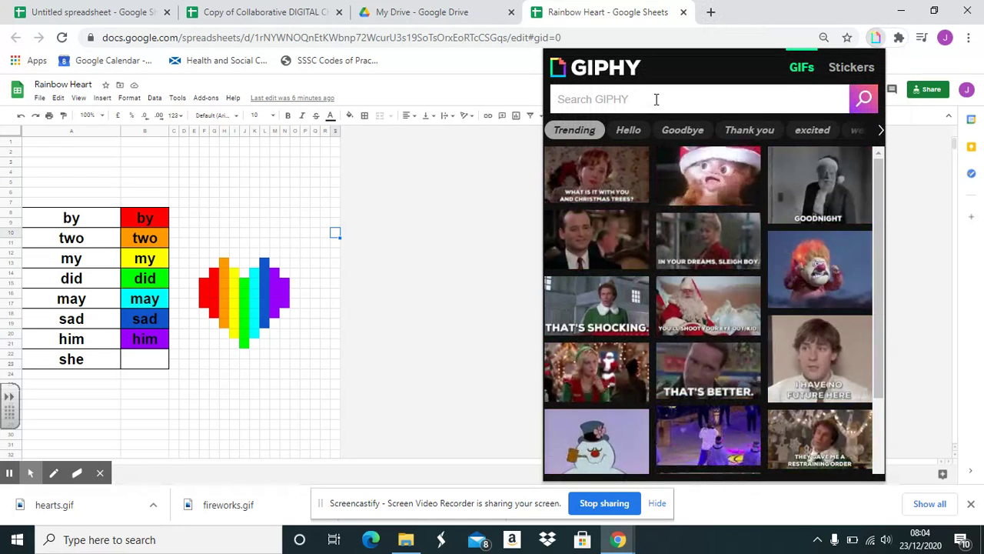
text(he)
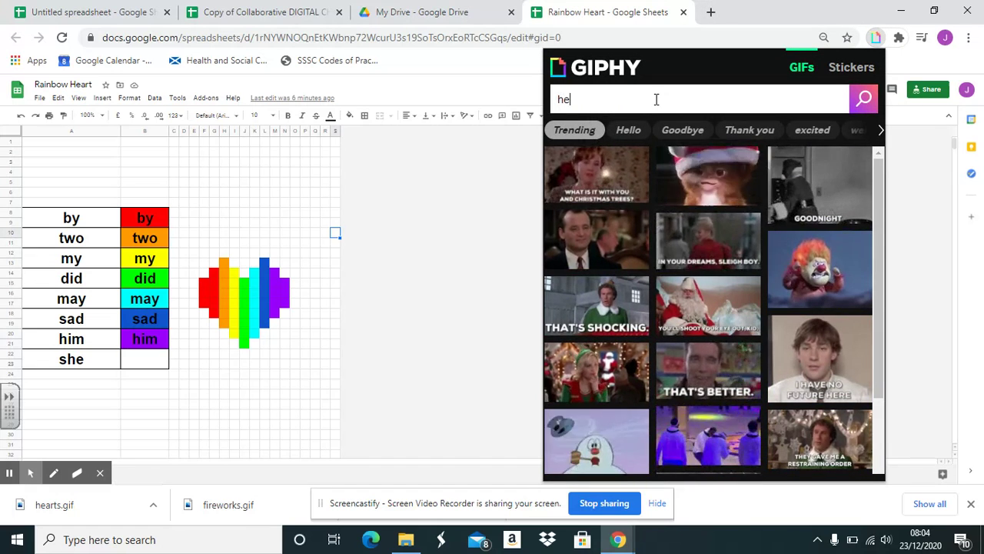
text(rts)
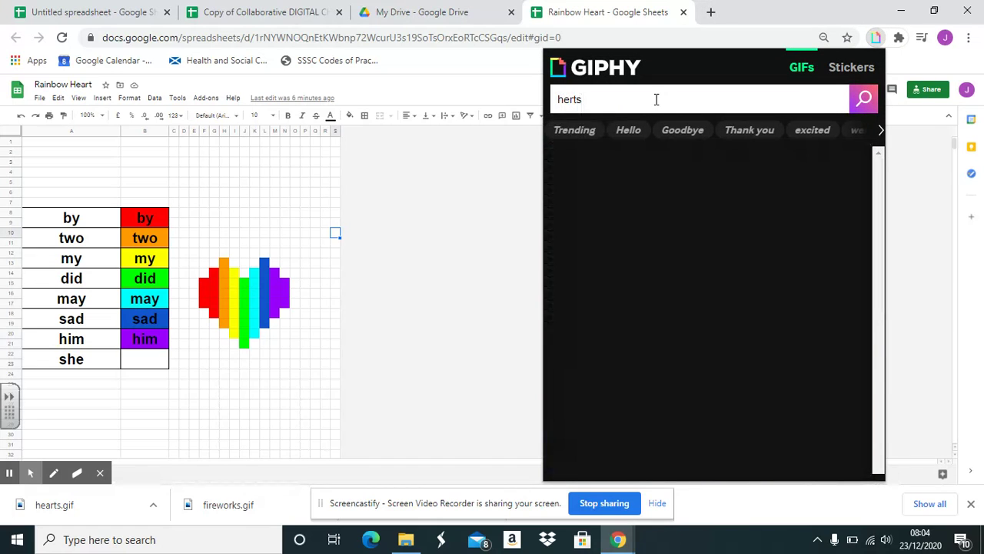
key(BackSpace)
key(BackSpace)
key(BackSpace)
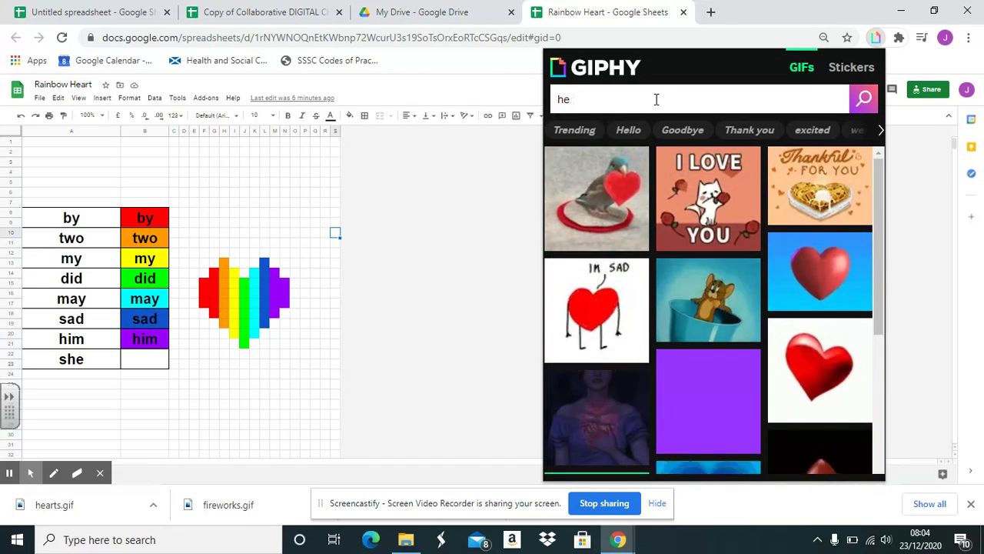
text(arts)
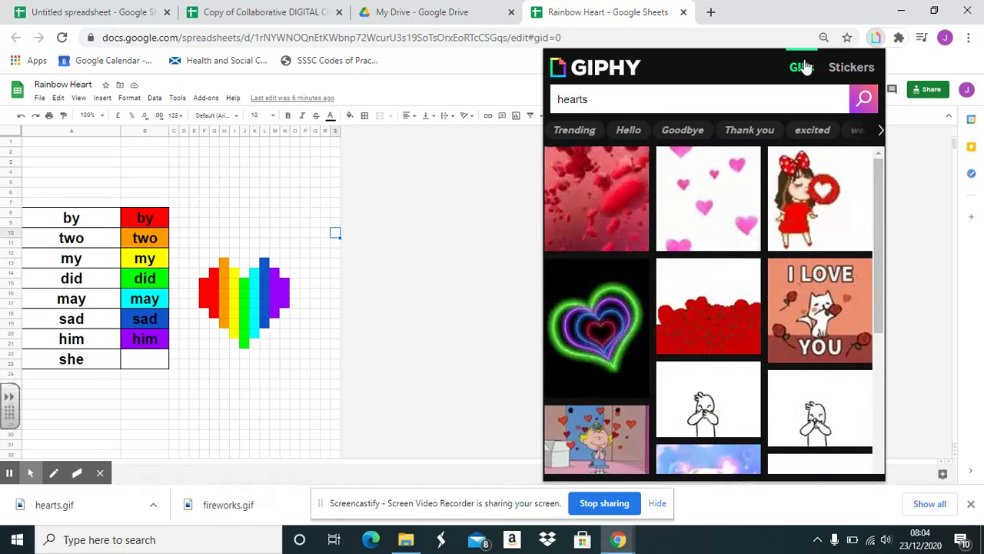
click(867, 69)
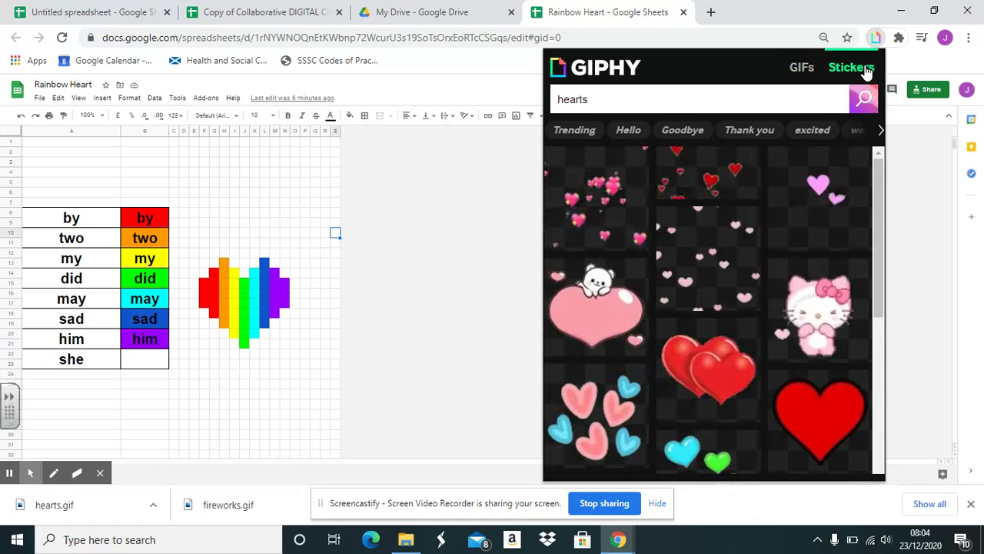
drag(880, 187, 885, 233)
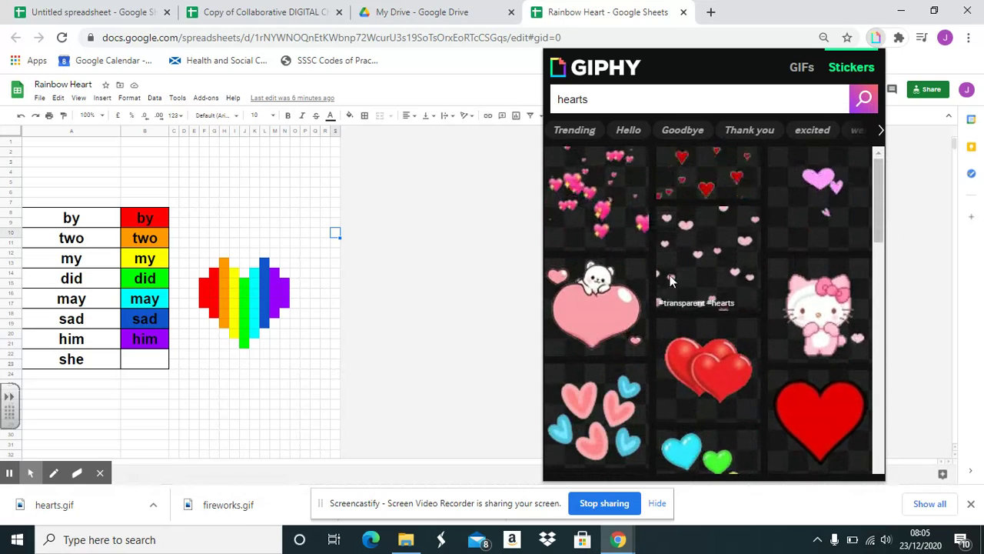
Step: Save the falling pink hearts sticker to Downloads as hearts2.gif
click(727, 281)
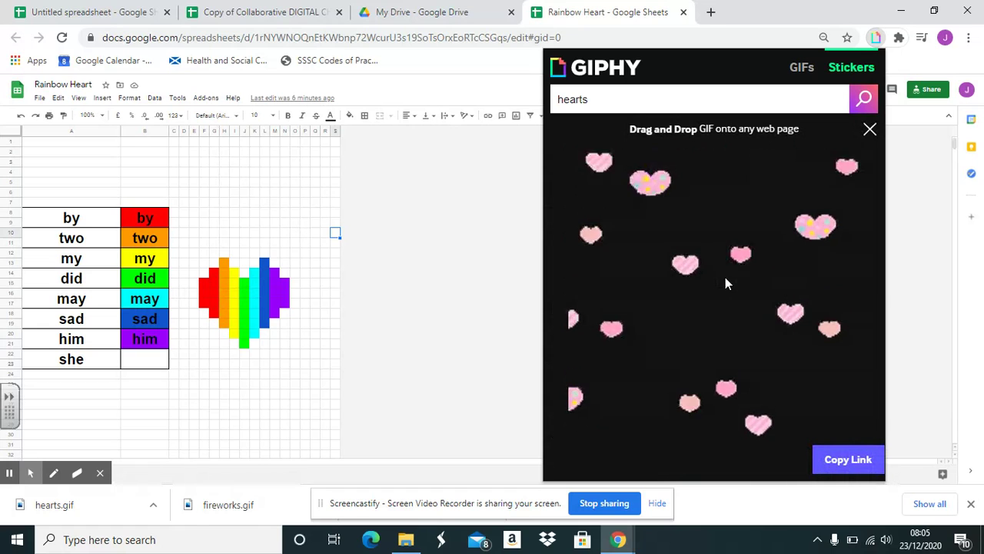
right_click(725, 283)
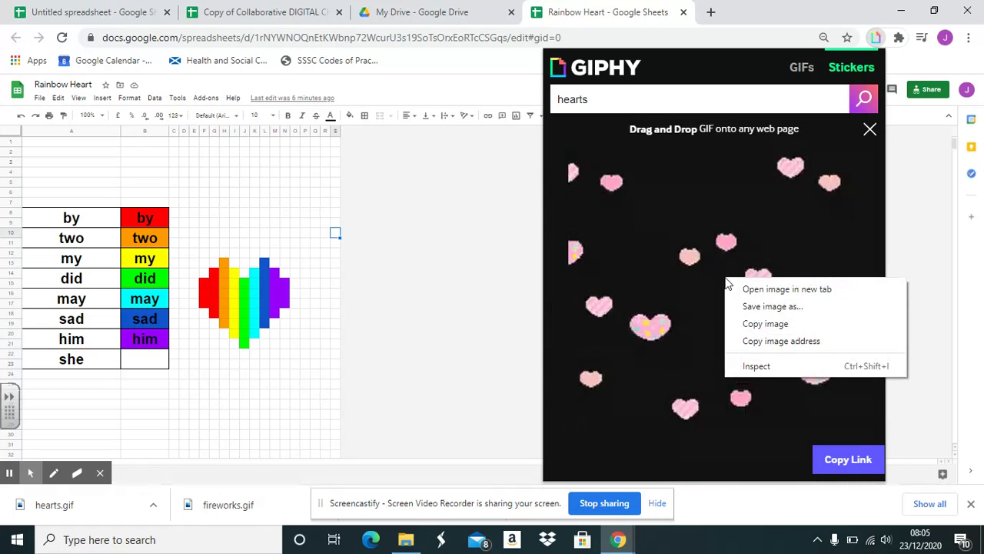
click(758, 306)
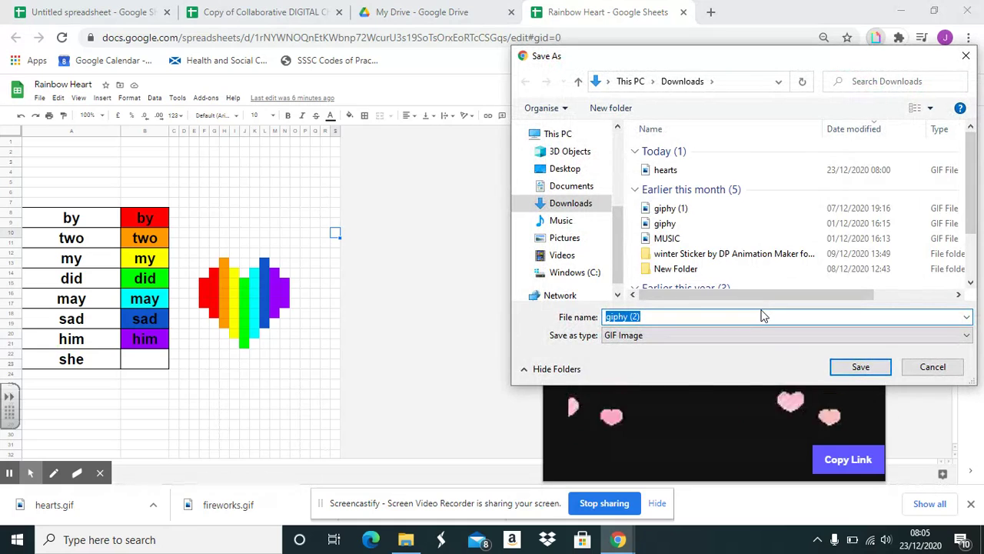
click(657, 316)
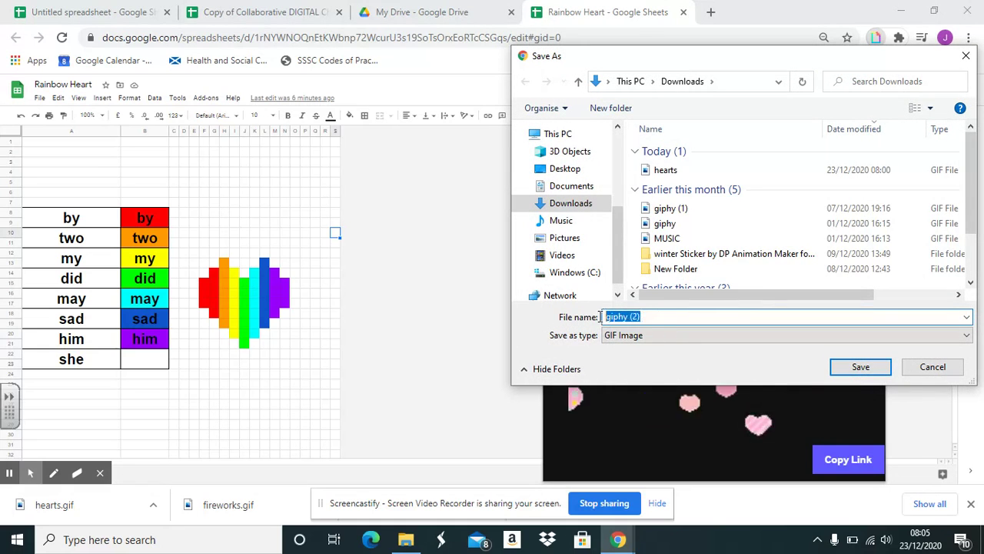
text(hearts)
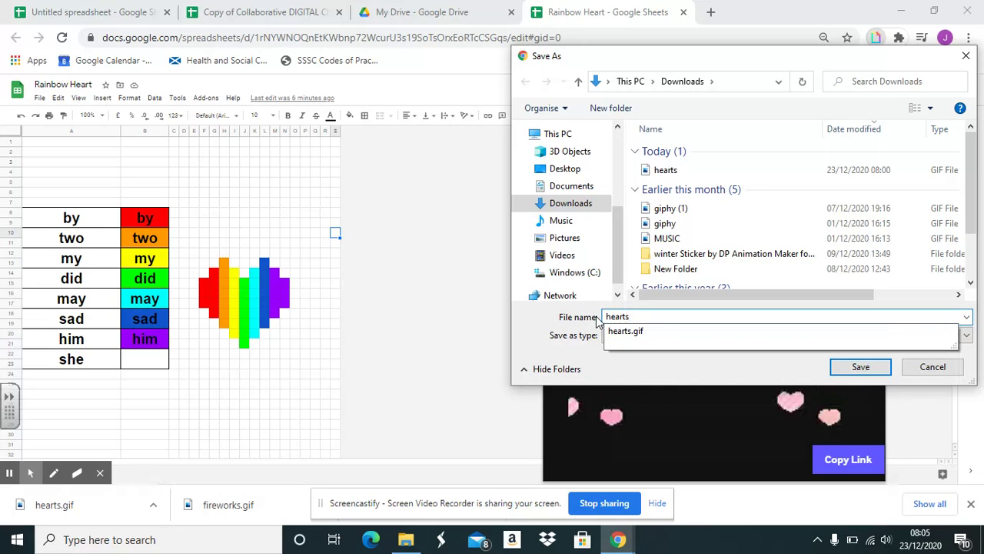
text(2)
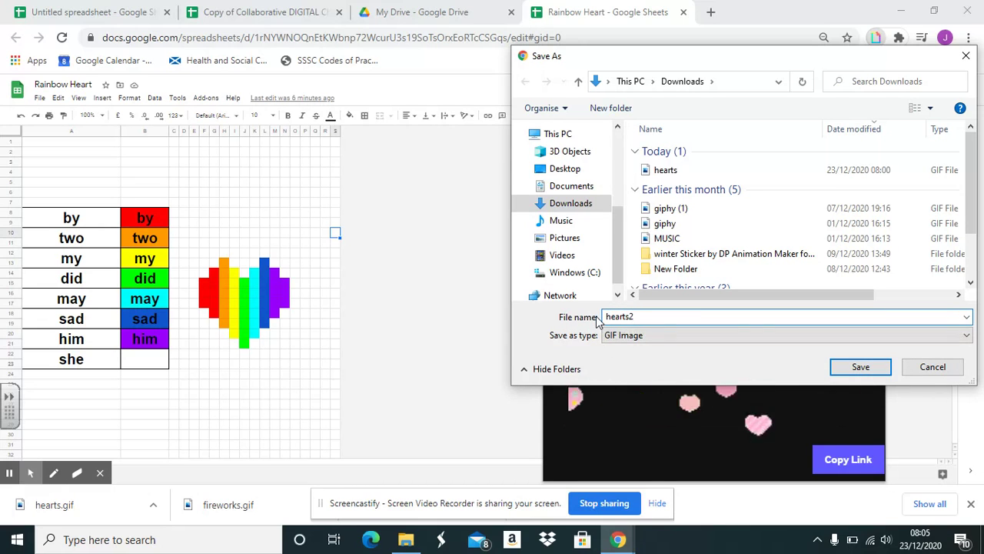
click(802, 341)
click(860, 367)
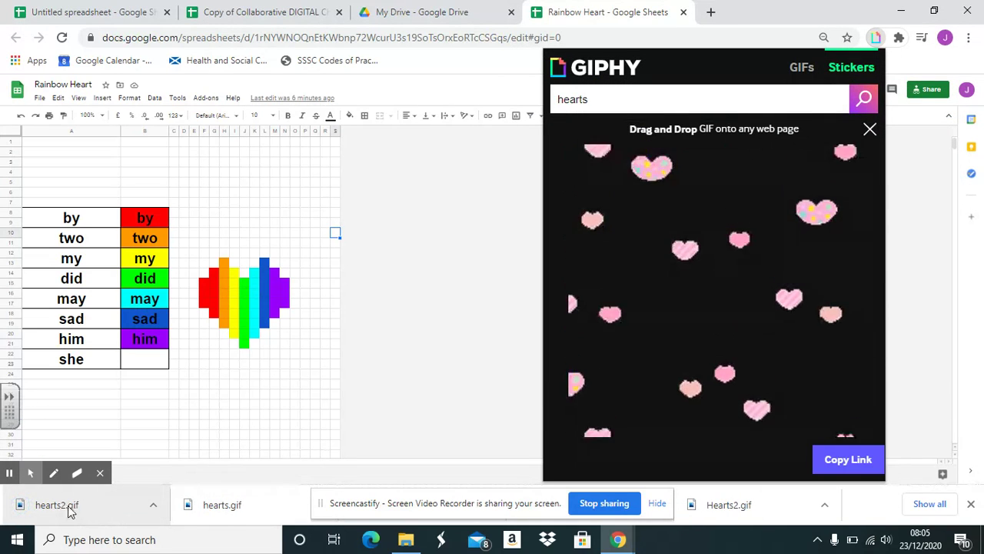
click(477, 339)
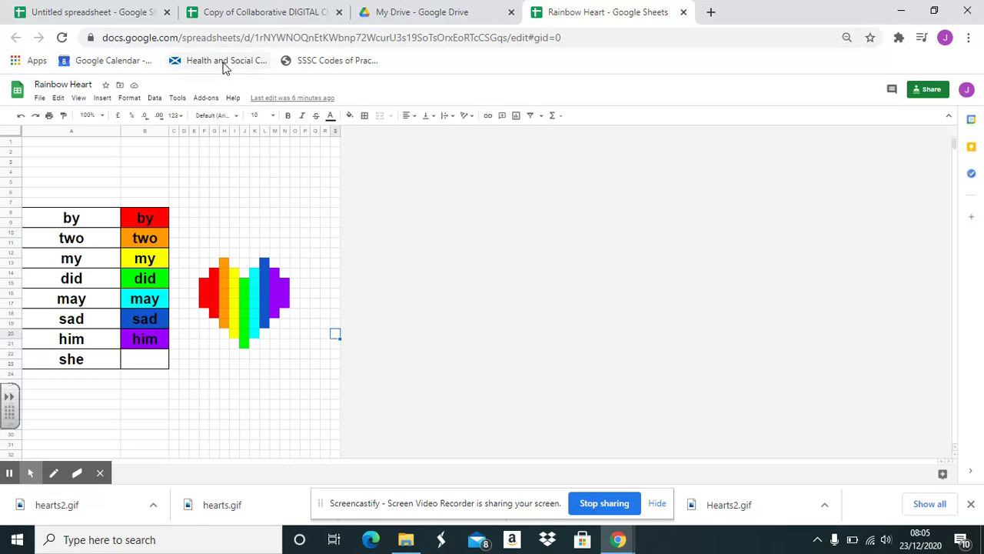
Step: Insert hearts2.gif into the sheet as an image over cells
click(102, 98)
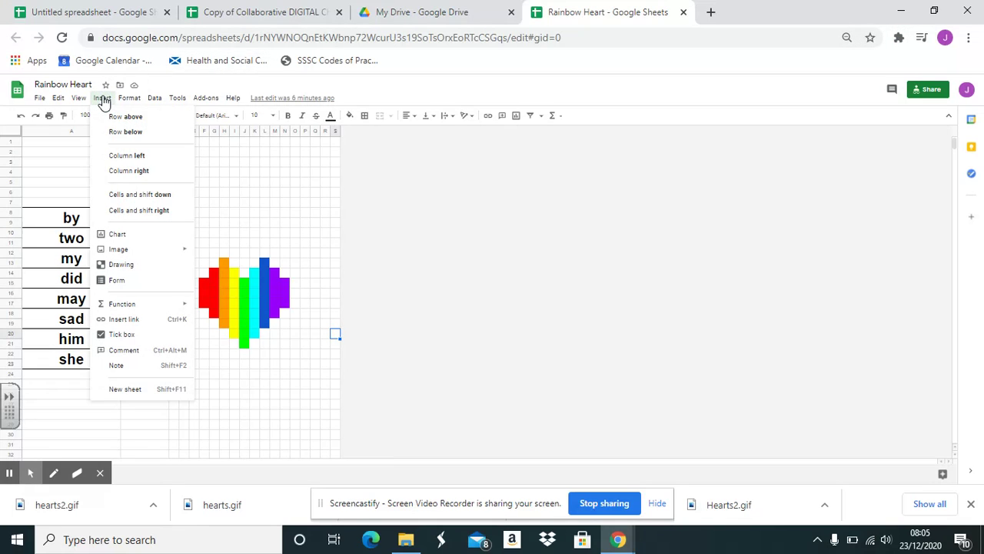
mouse_move(131, 256)
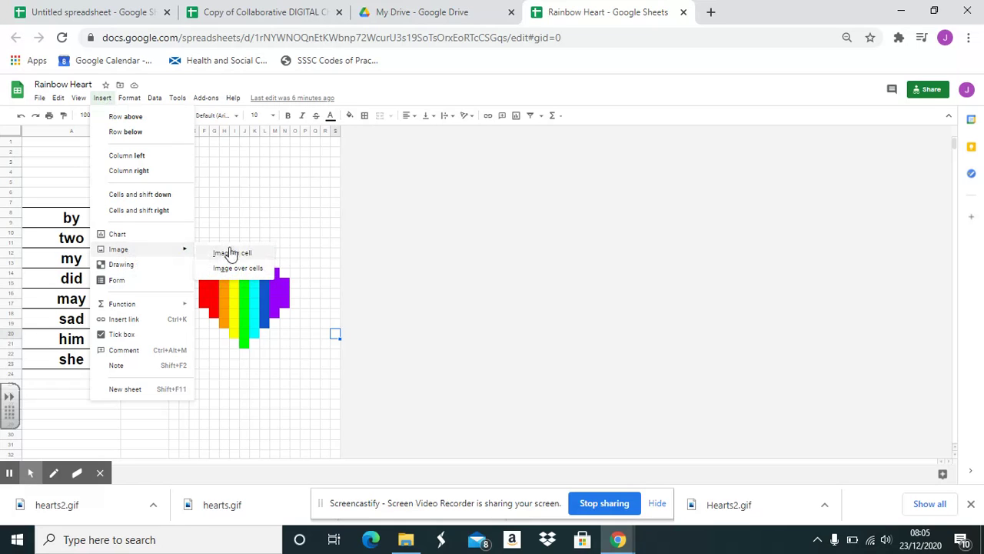
click(239, 269)
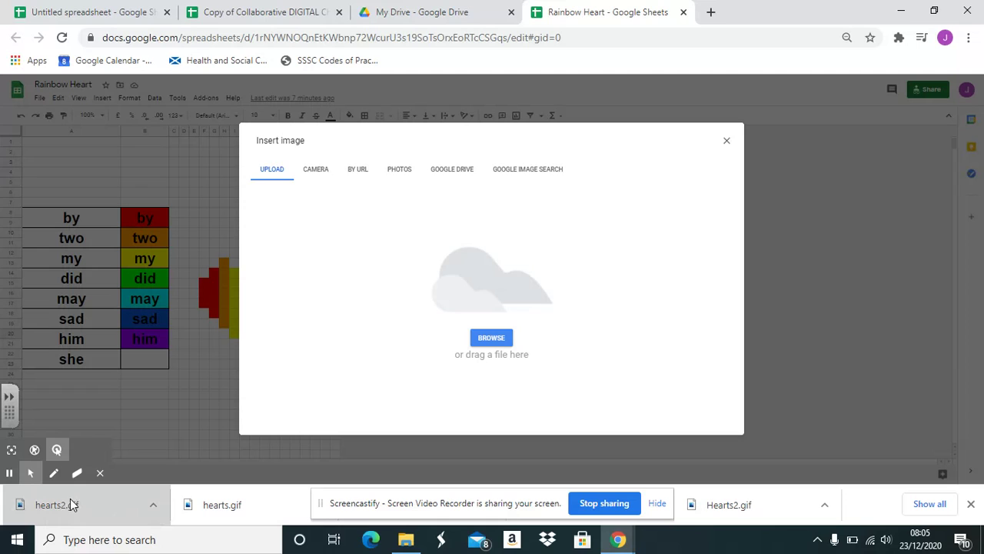
drag(80, 492, 502, 288)
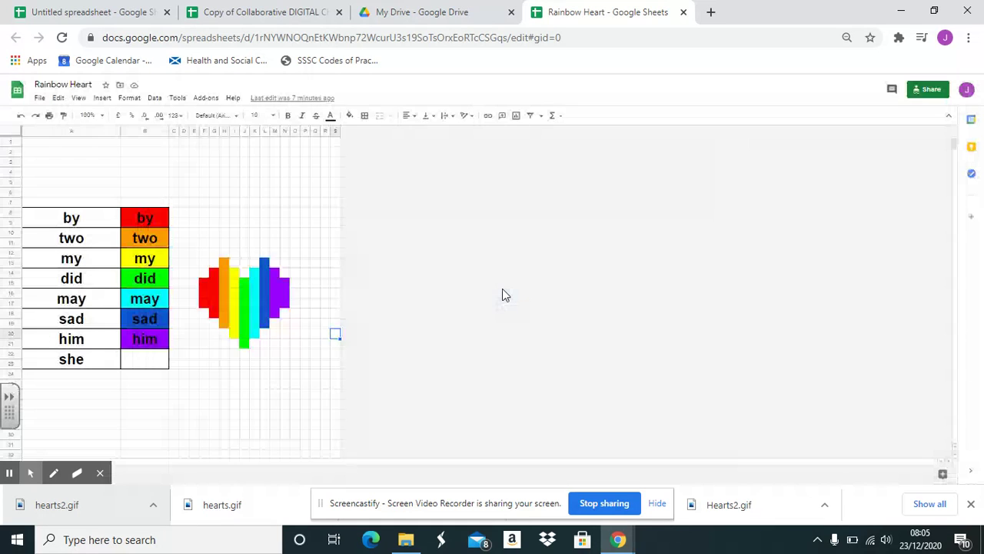
Step: Enlarge the hearts GIF and stretch it over the entire rainbow pixel heart
click(284, 398)
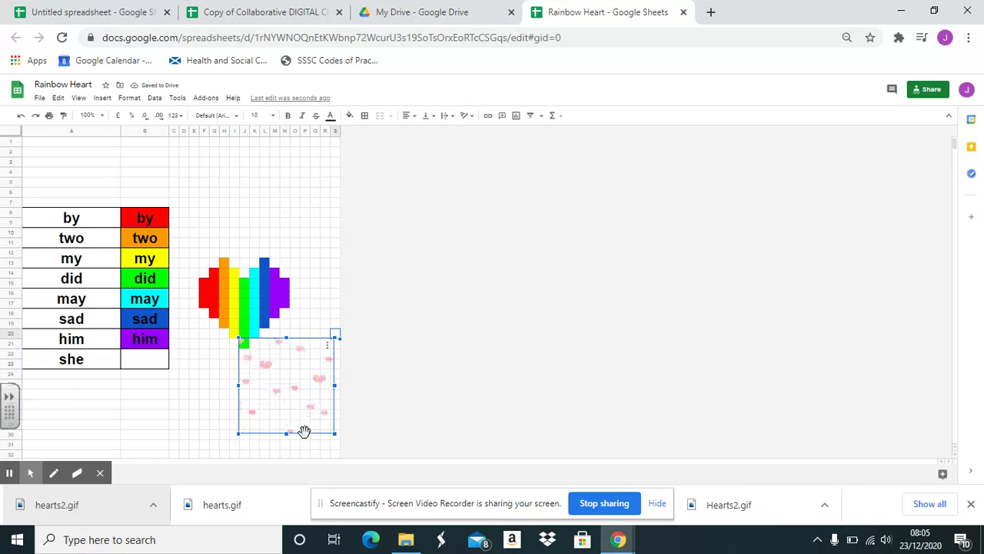
drag(238, 433, 189, 453)
drag(263, 435, 255, 298)
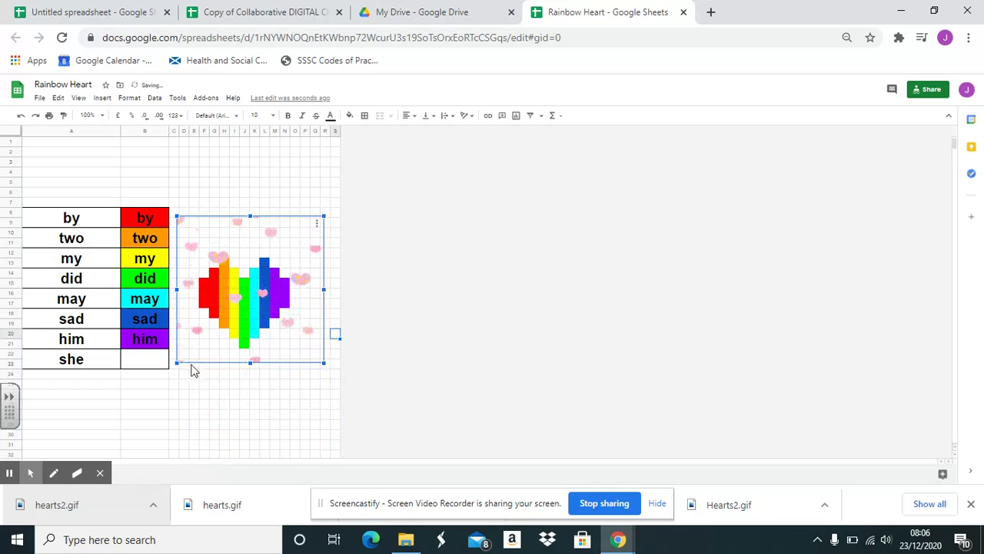
drag(177, 363, 175, 369)
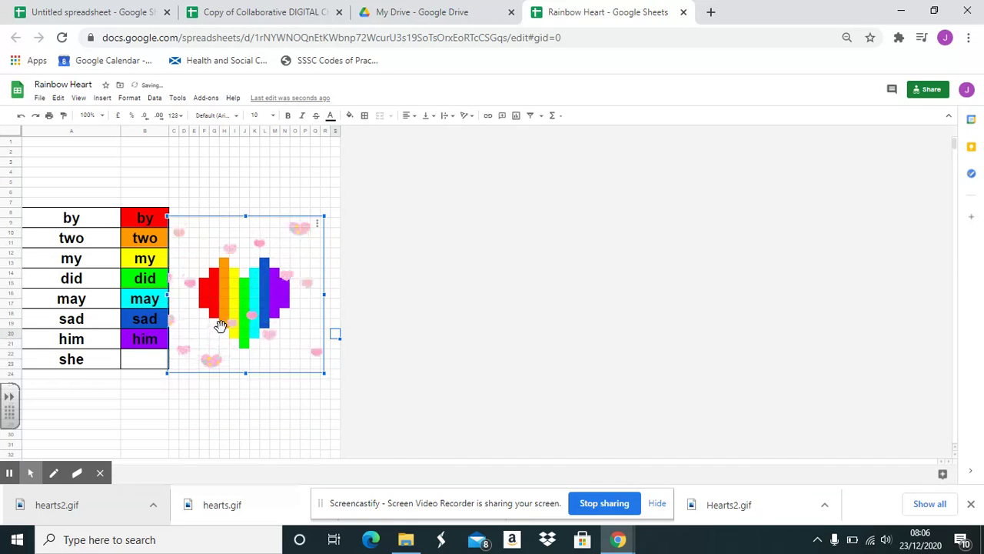
click(257, 422)
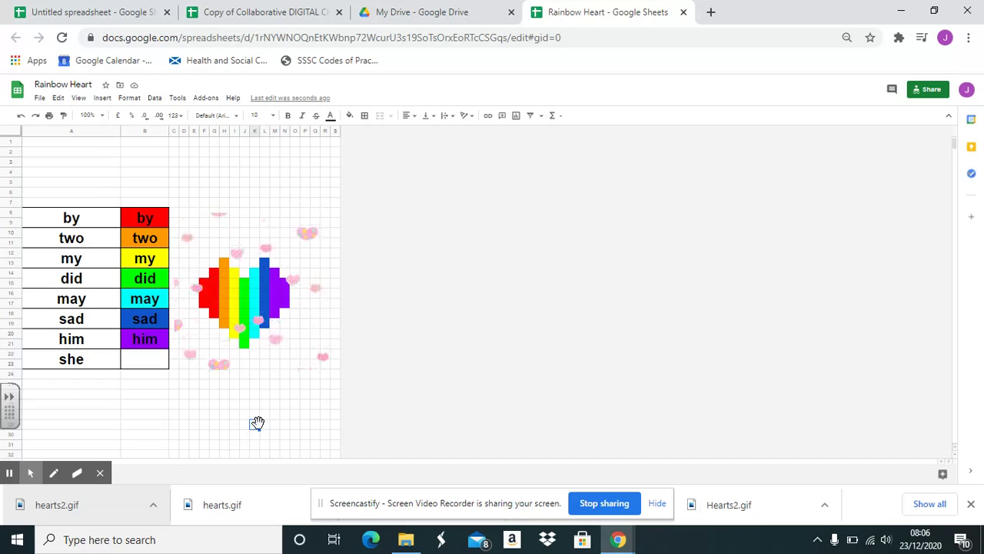
Step: Delete the hearts GIF and enter 'she' in cell B22, turning the background black
click(260, 299)
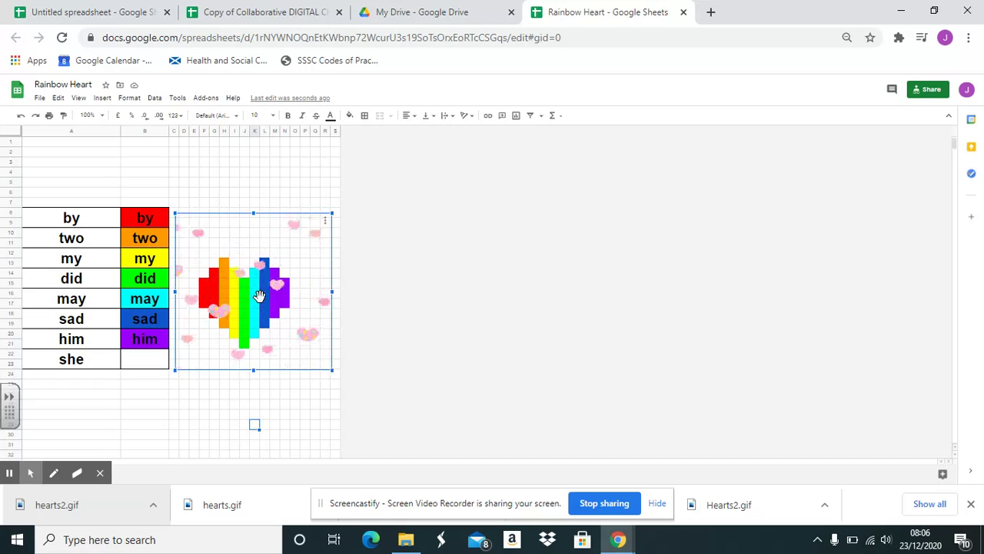
key(Delete)
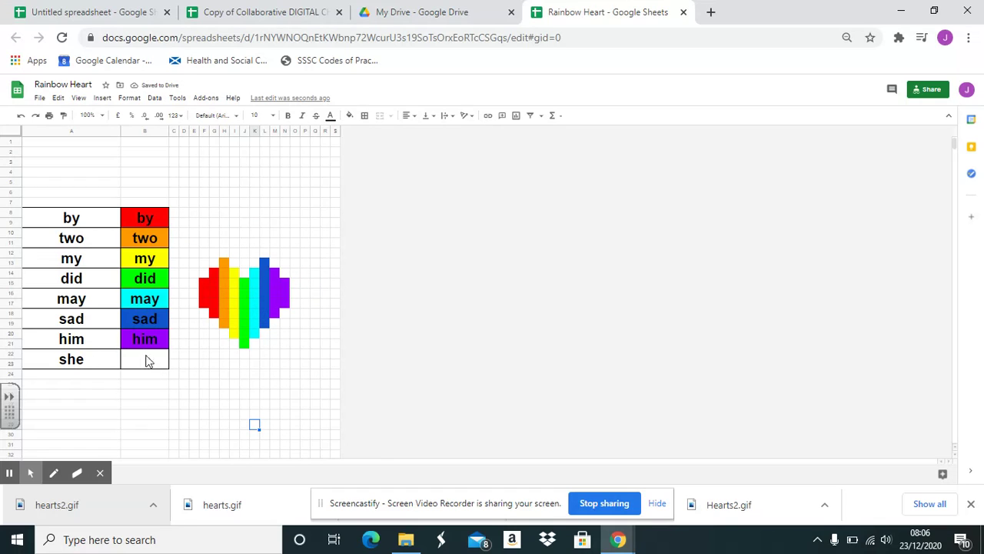
click(151, 359)
text(she)
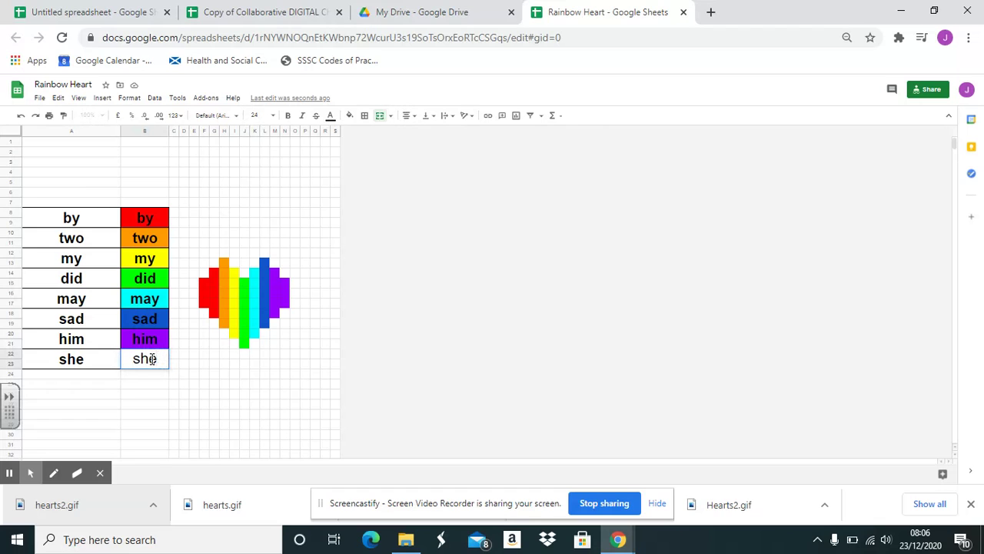
click(150, 402)
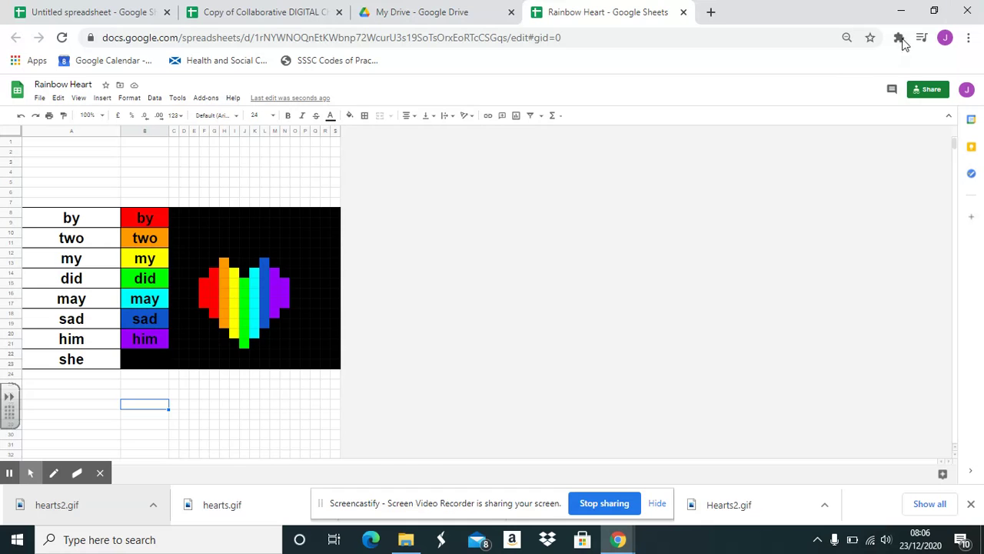
Step: Reopen GIPHY for Chrome, search 'white fireworks' and open a white firework sticker
click(899, 38)
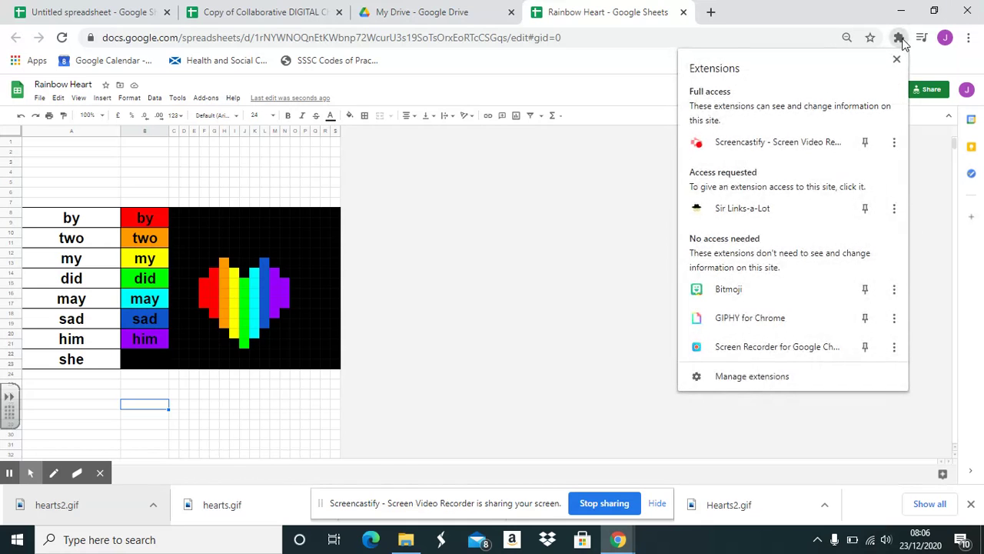
click(751, 317)
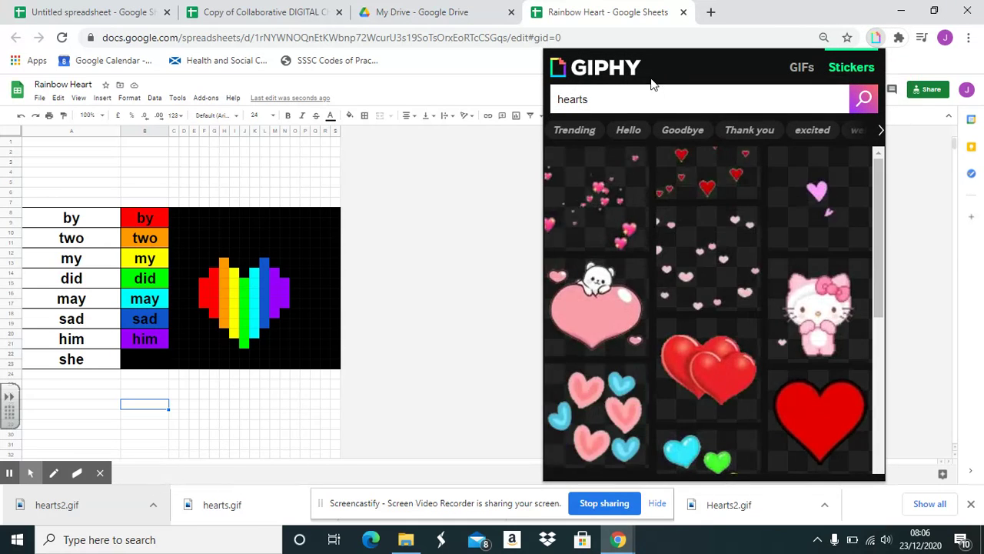
double_click(571, 99)
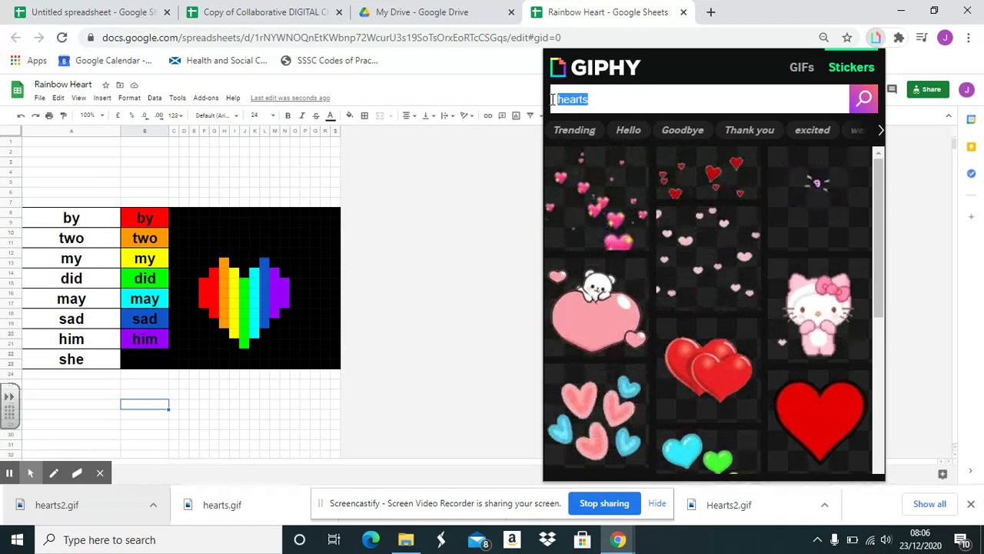
text(white)
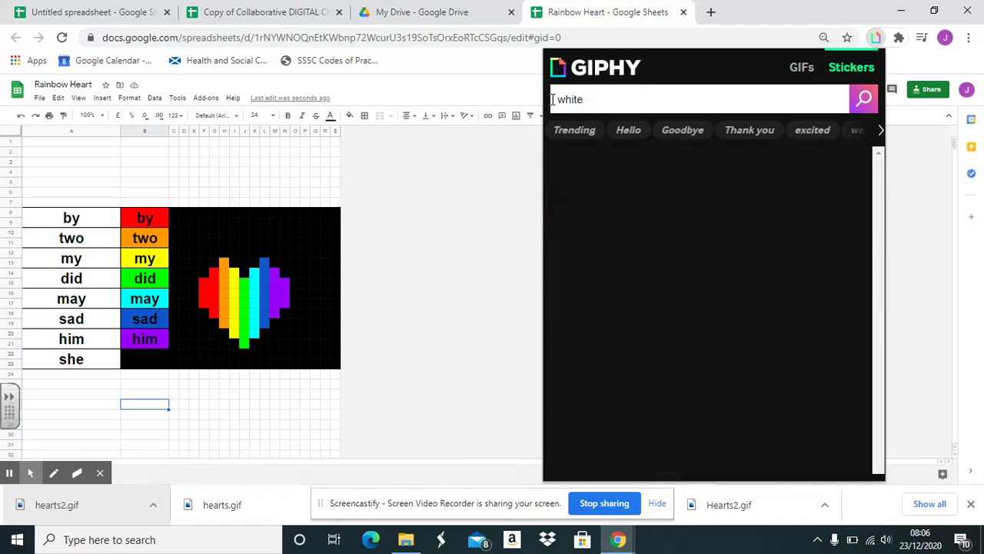
text( fireworks)
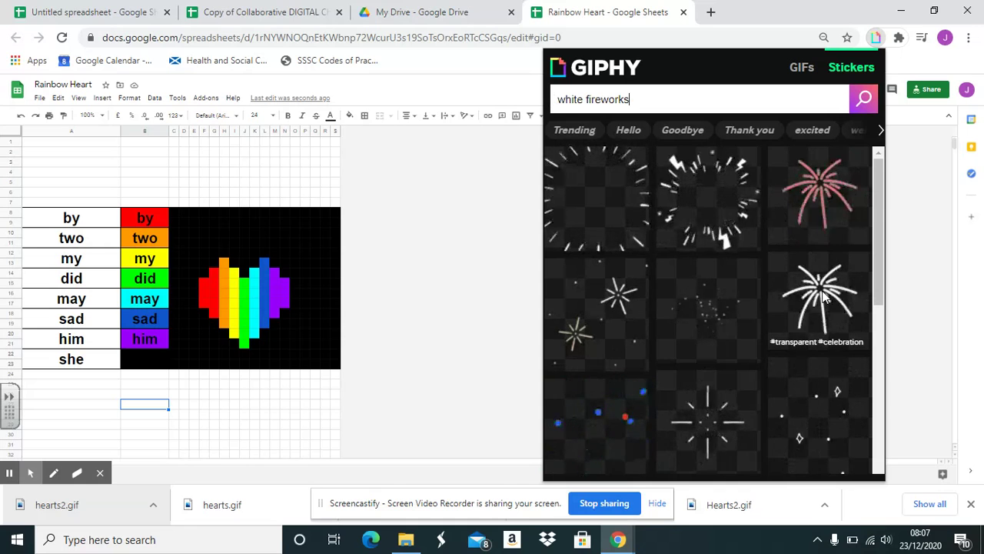
click(823, 297)
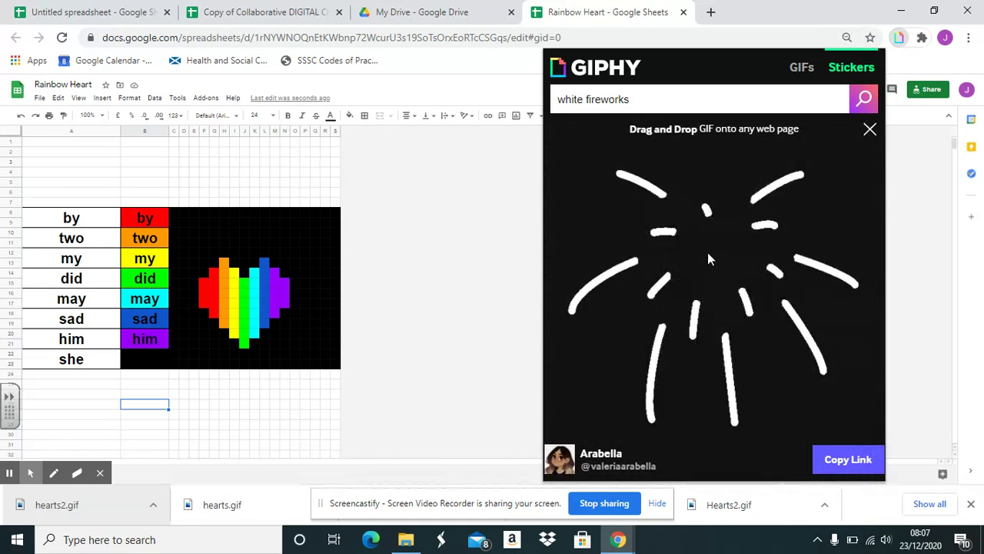
Step: Save the white firework sticker to Downloads as fireworks.gif
right_click(708, 257)
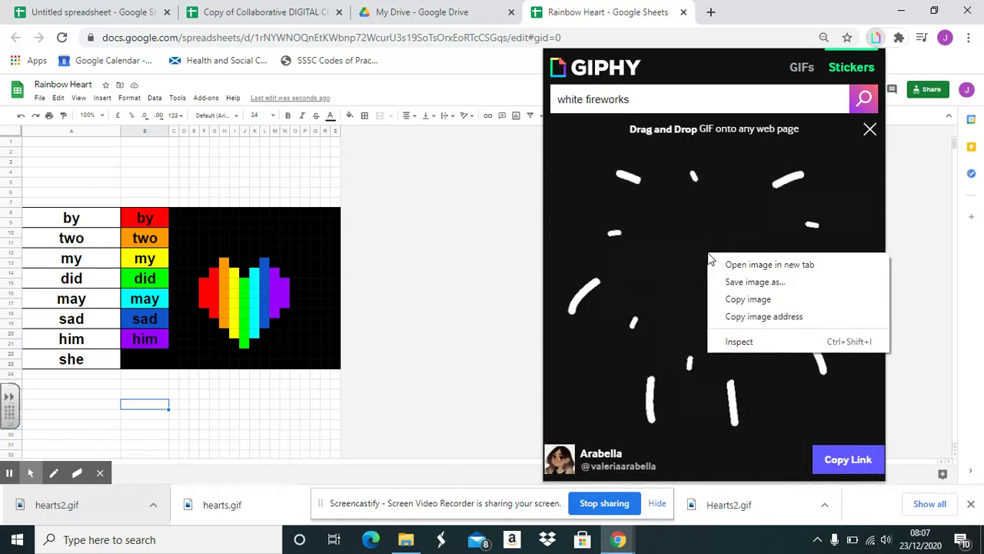
click(754, 282)
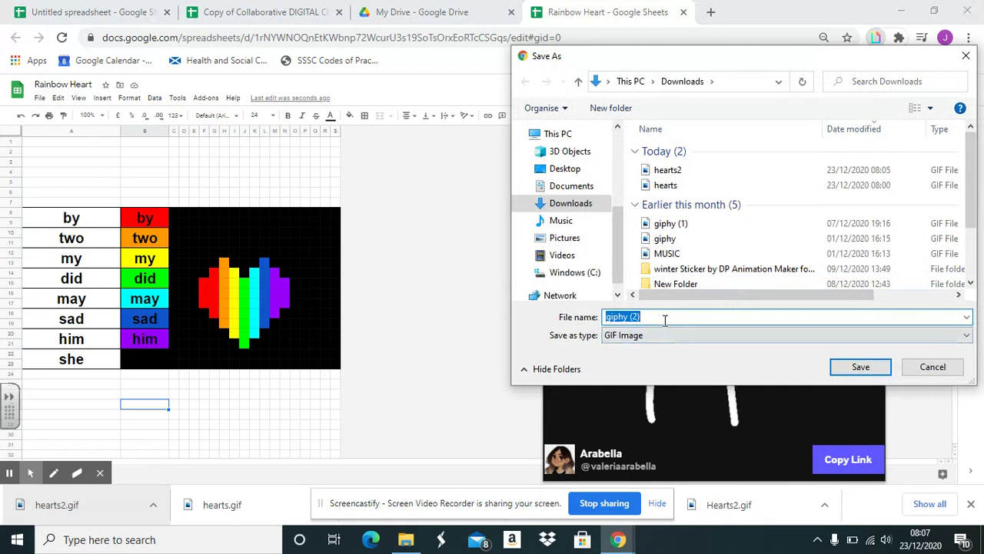
text(firewor)
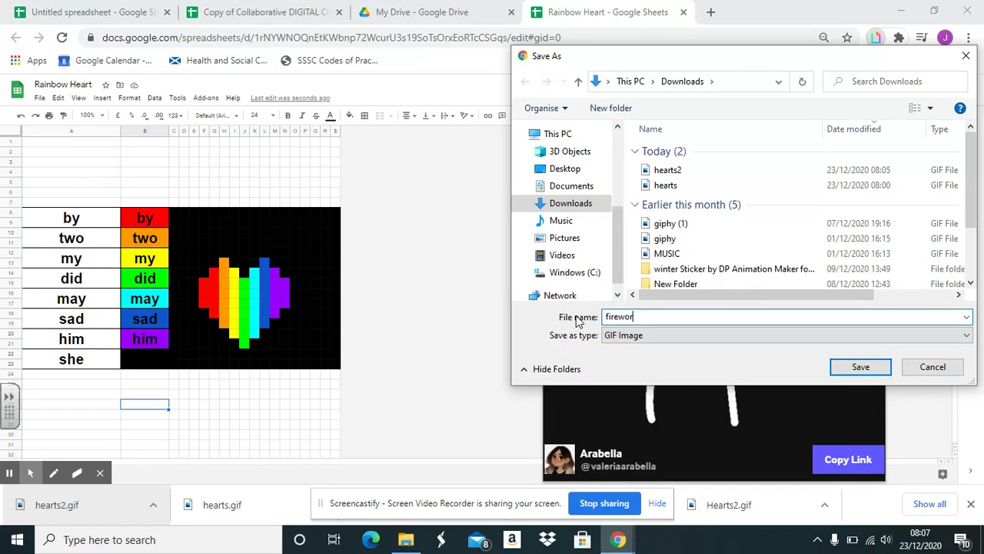
text(ks)
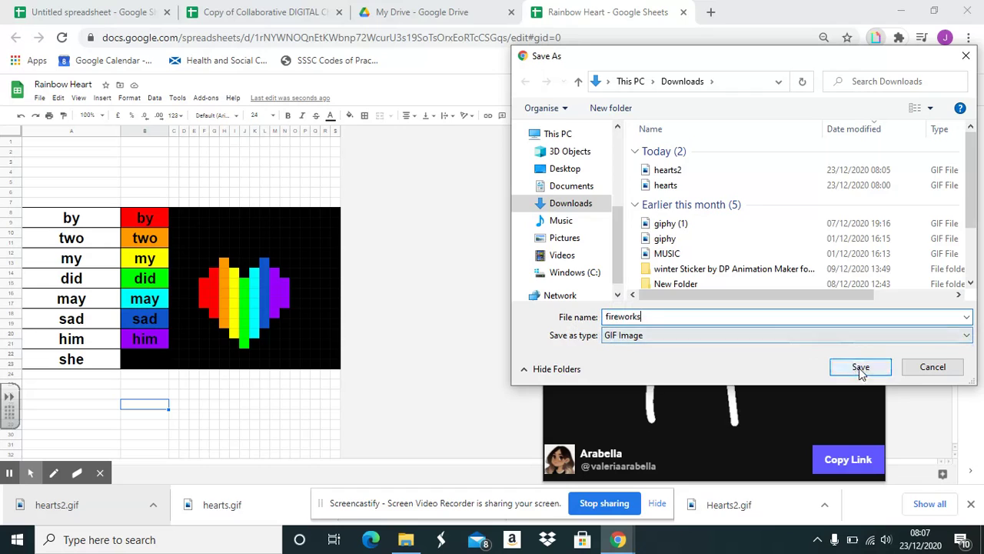
click(859, 369)
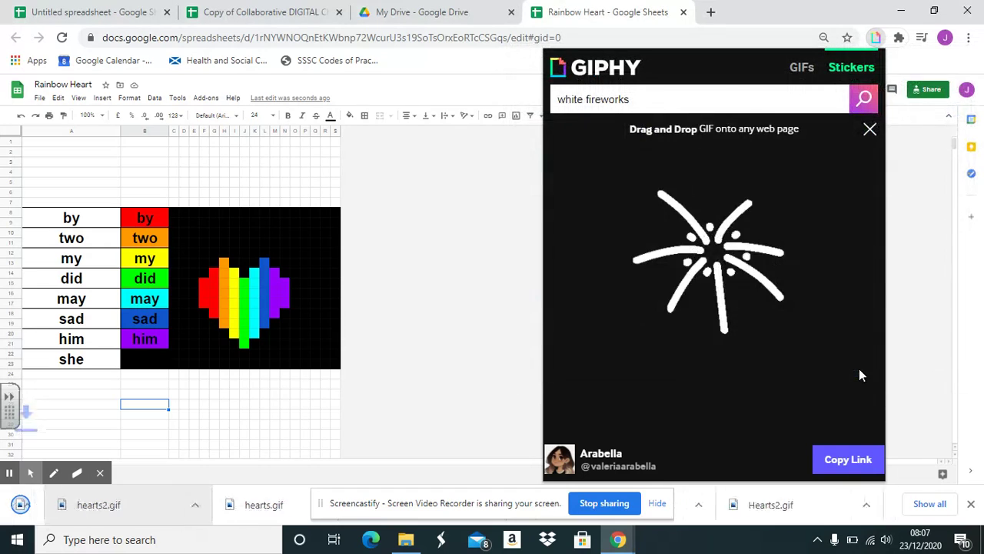
click(445, 415)
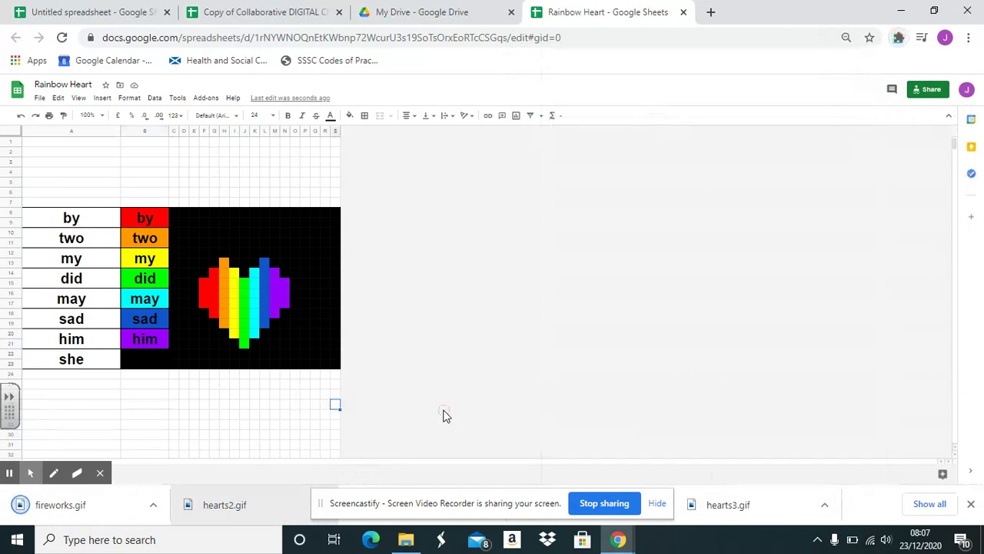
Step: Insert fireworks.gif into the sheet as an image over cells
click(106, 98)
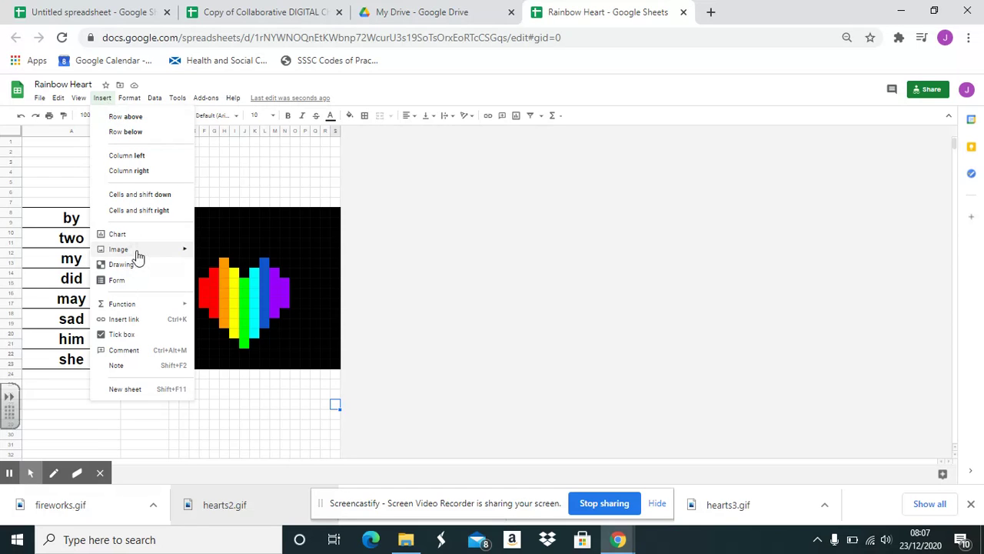
mouse_move(138, 256)
click(228, 267)
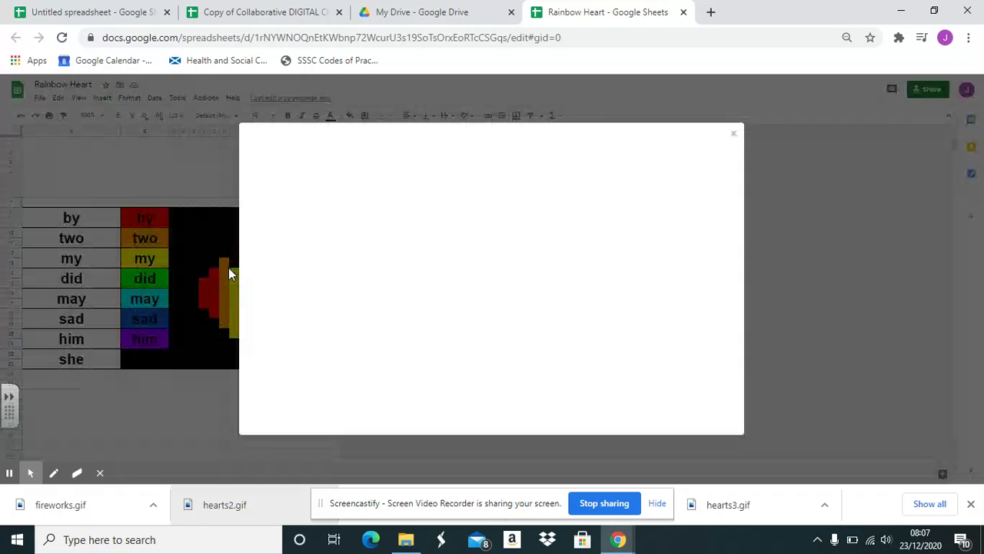
drag(71, 503, 410, 327)
drag(514, 285, 514, 284)
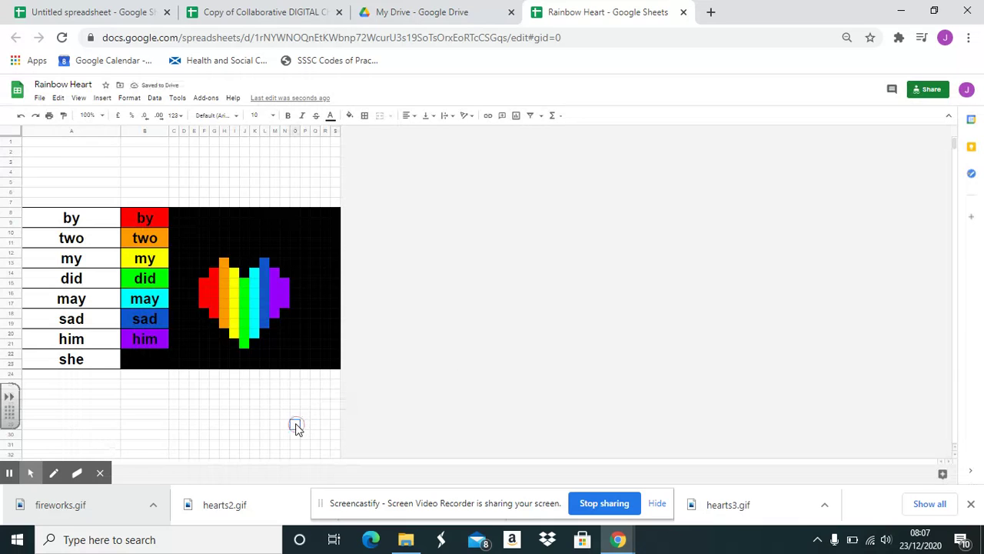
Step: Move the fireworks over the heart and shrink it into the black area's top-right corner
click(195, 428)
drag(186, 435, 271, 178)
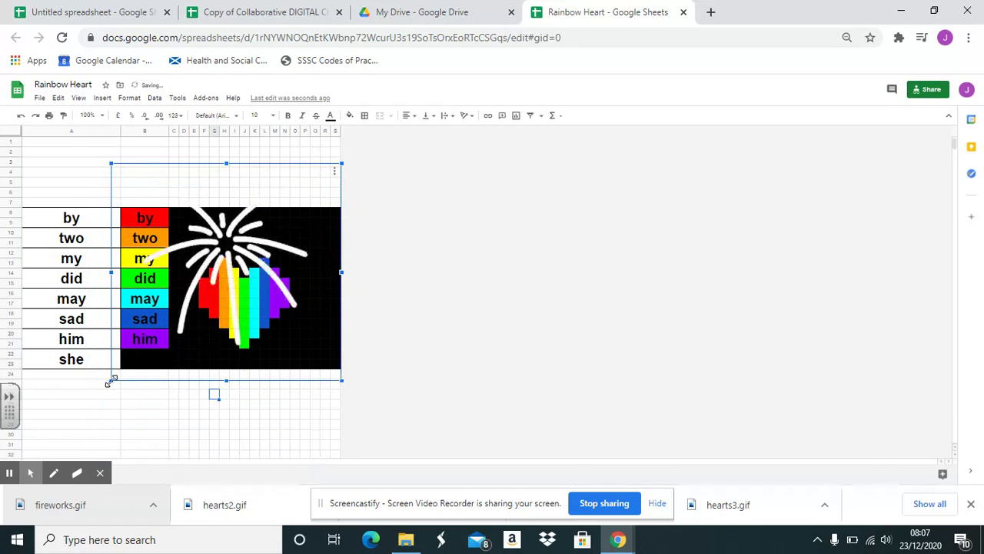
drag(112, 380, 322, 250)
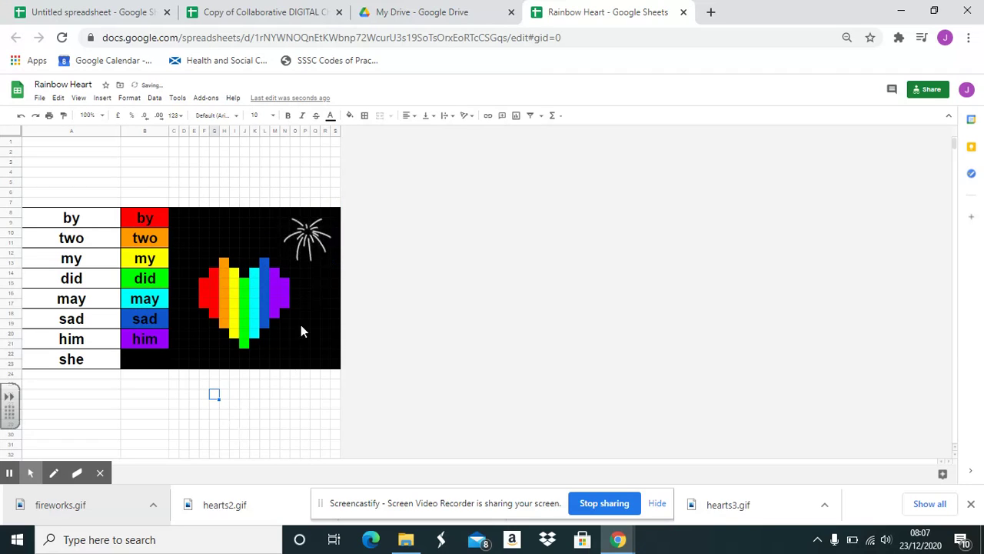
Step: Drag the second fireworks image into the black area's lower-right corner
click(223, 411)
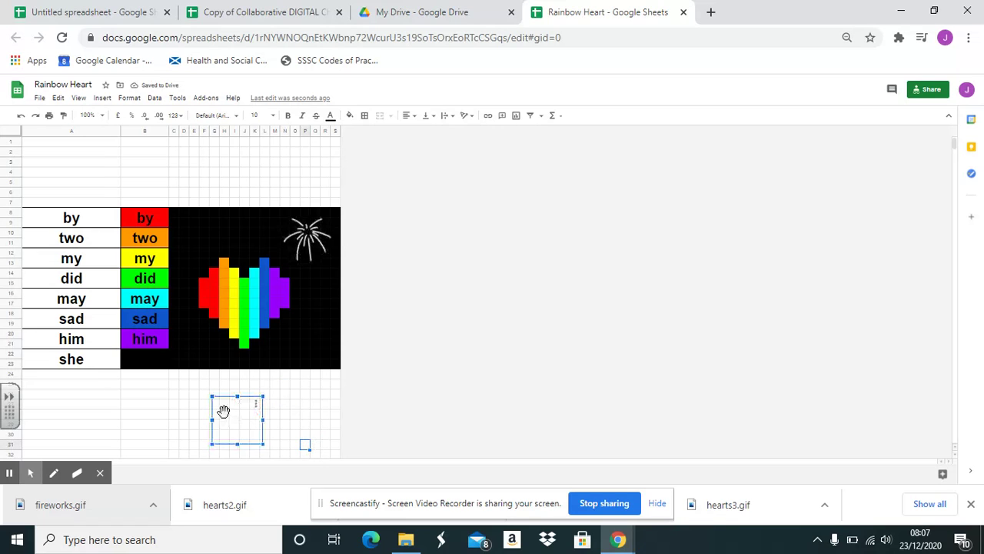
click(204, 415)
click(222, 413)
drag(222, 414, 299, 332)
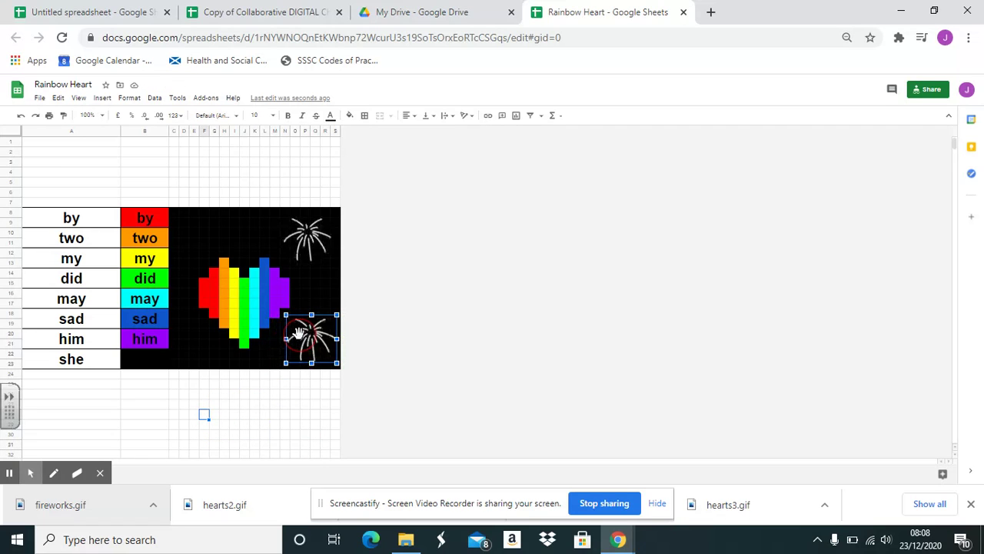
click(160, 397)
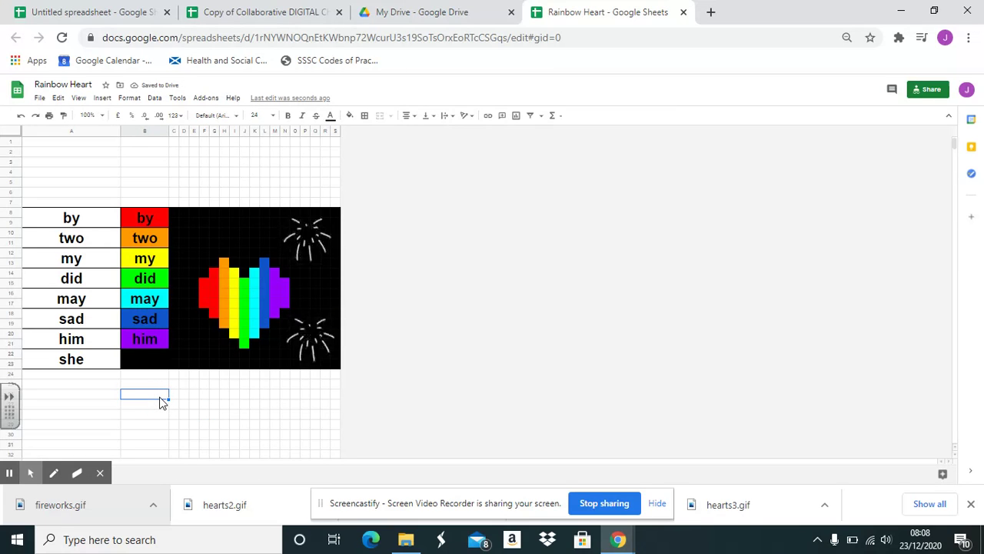
double_click(153, 362)
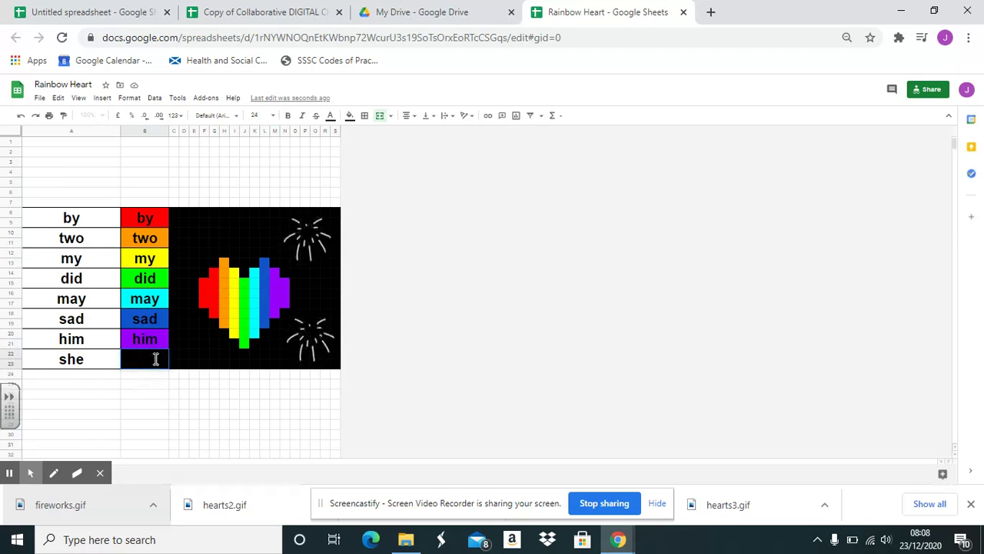
Step: Clear the answer 'she' from B22 and turn off the sheet's gridlines
drag(153, 359, 131, 358)
click(131, 358)
click(141, 405)
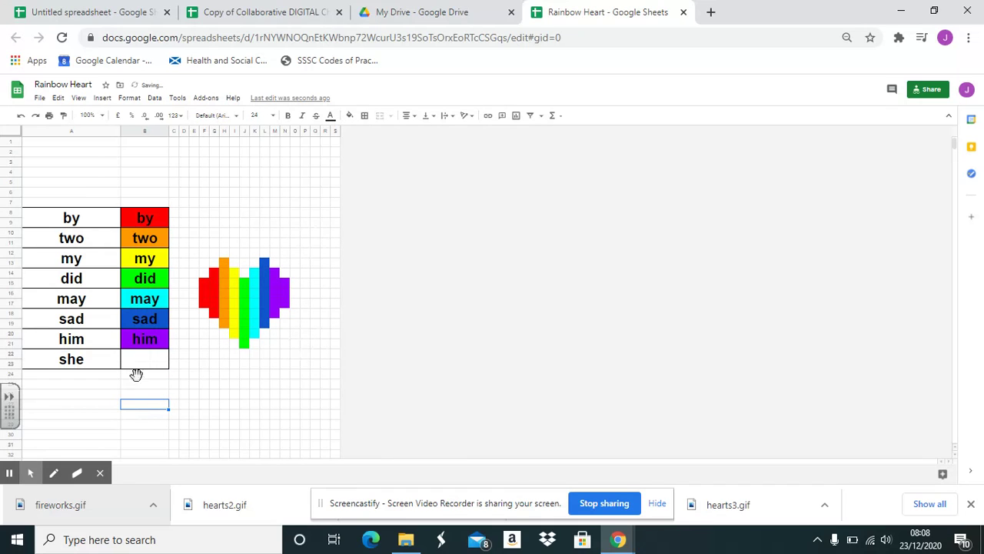
click(79, 100)
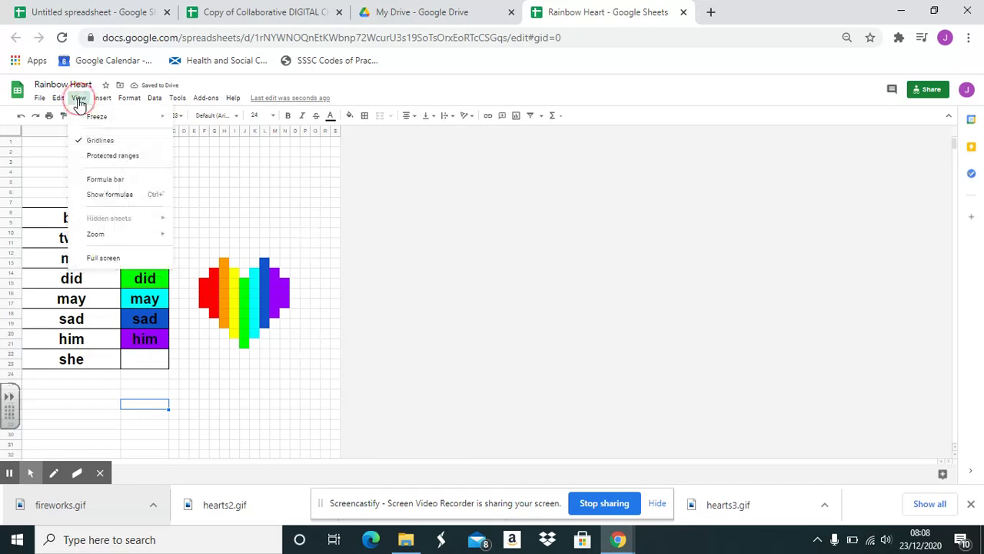
click(91, 143)
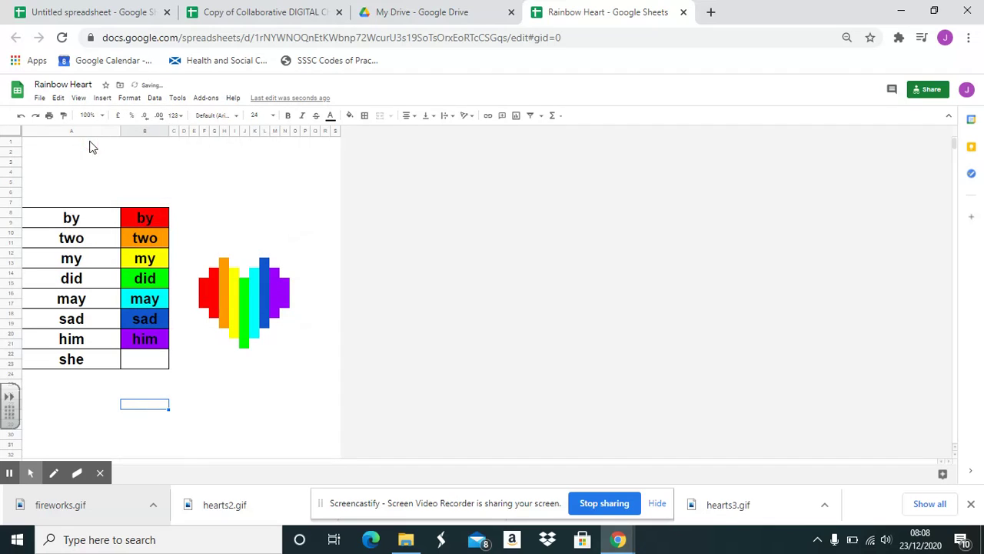
Step: Re-enter 'she' in B22 so the black background and white fireworks reappear
click(99, 395)
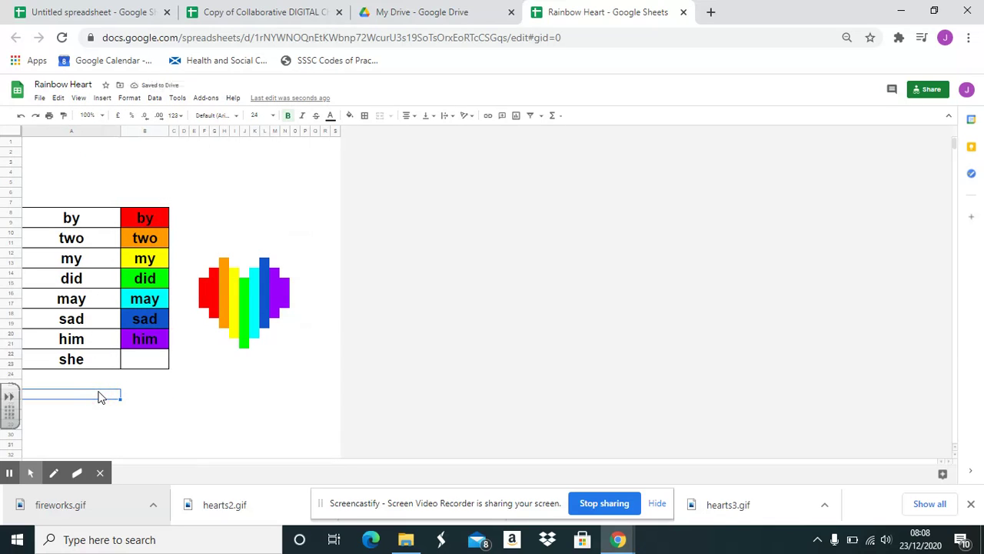
click(147, 363)
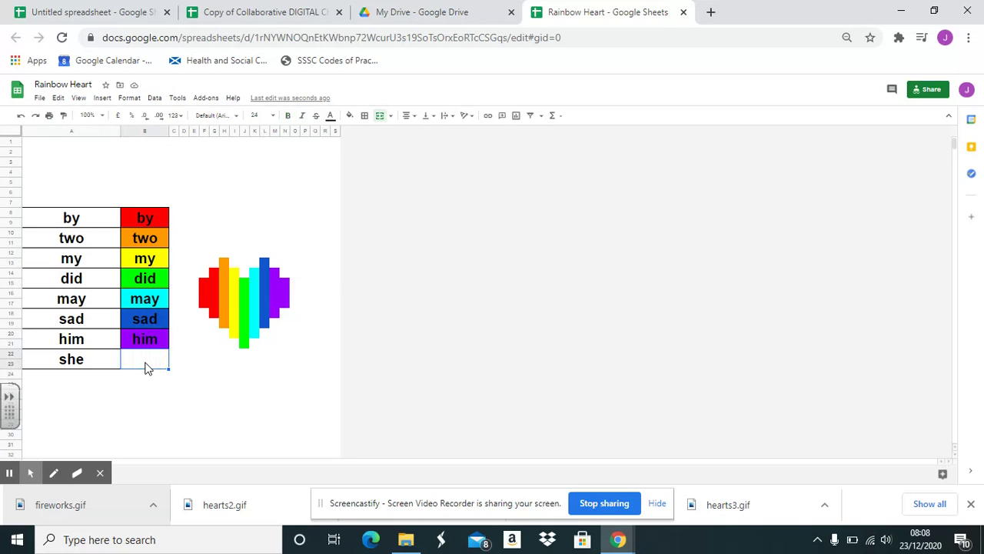
click(148, 406)
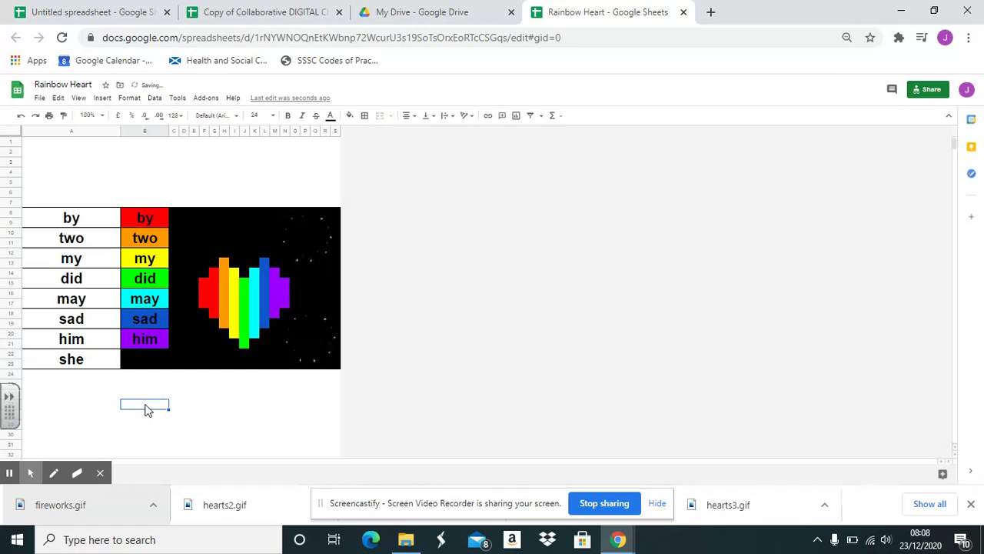